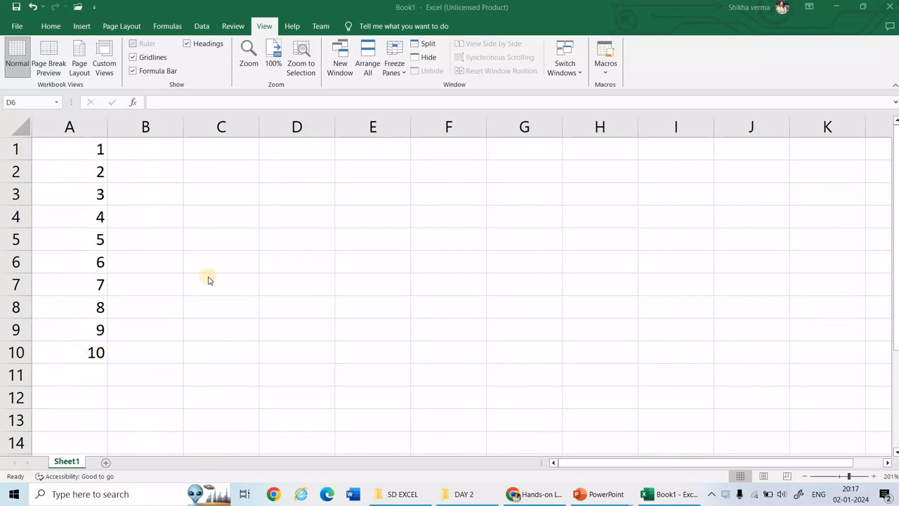
# Step: Enter a formula with relative references in cell C4 that adds A1 and A3 (=A1+A3)
pyautogui.click(200, 216)
pyautogui.click(200, 216)
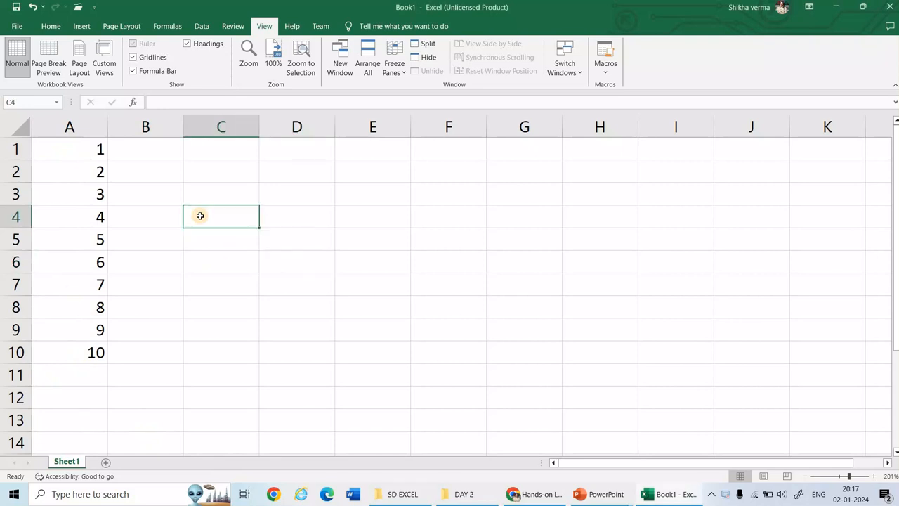
pyautogui.write('=')
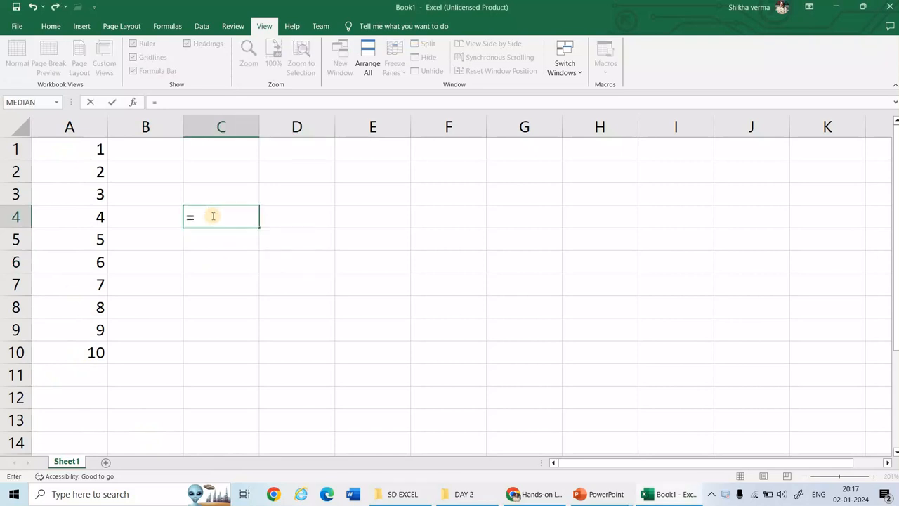
pyautogui.click(90, 153)
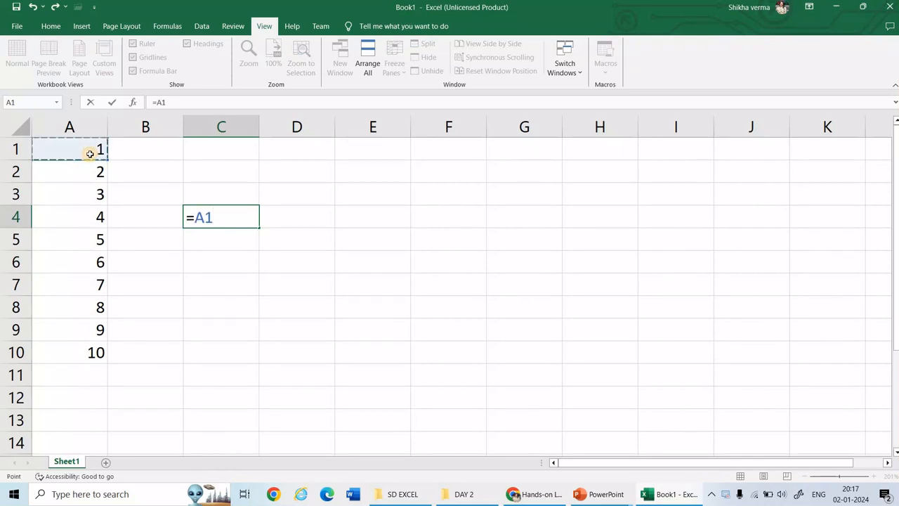
pyautogui.write('+')
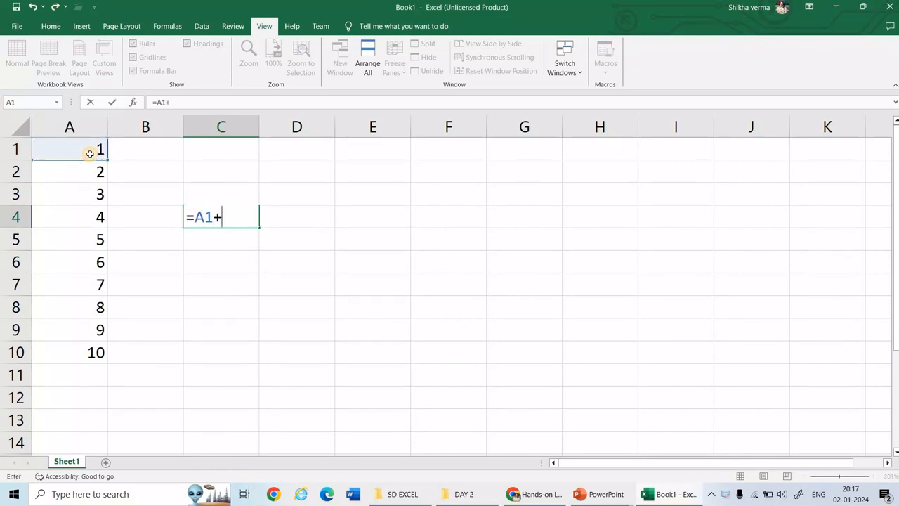
pyautogui.click(73, 195)
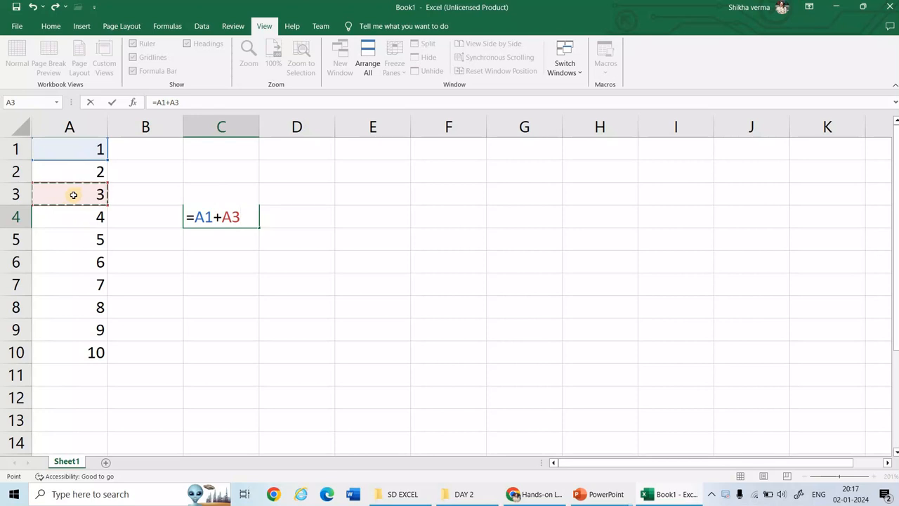
pyautogui.press('Return')
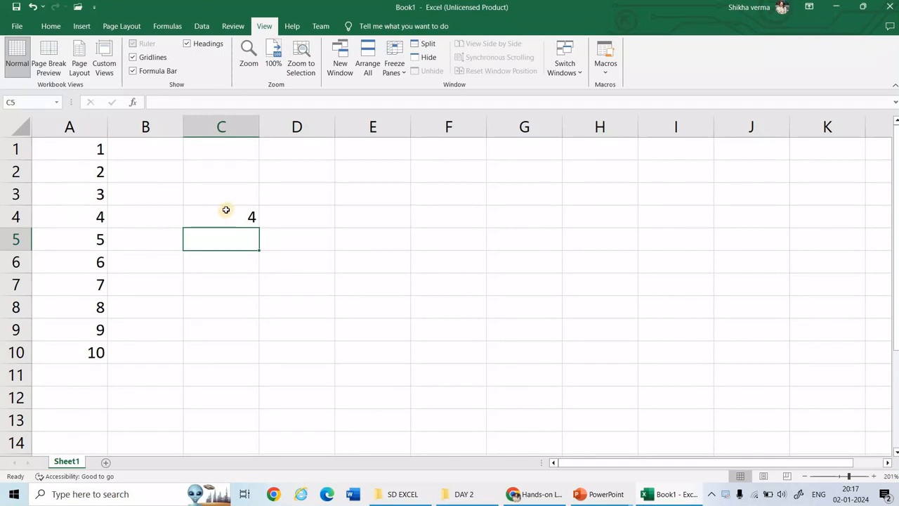
# Step: Copy the formula in C4 to C7 and inspect the cell references in both formulas
pyautogui.click(226, 210)
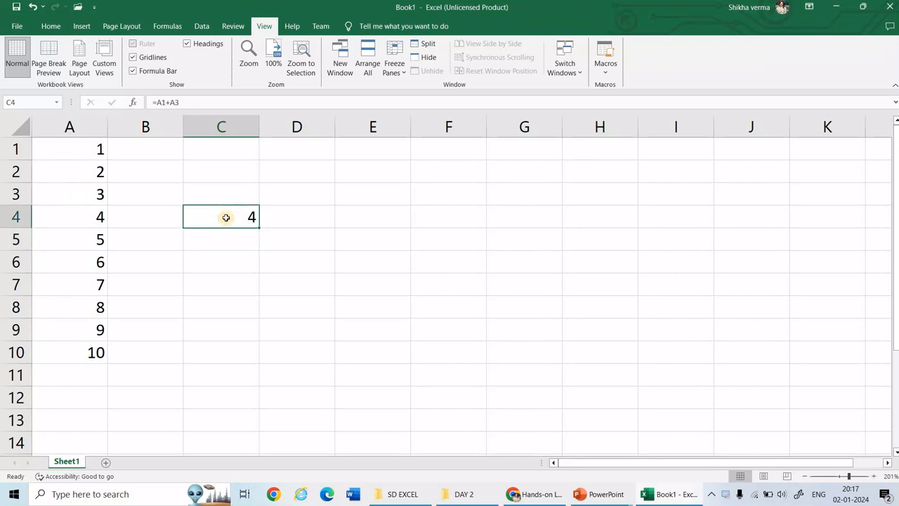
pyautogui.hotkey('ctrl', 'c')
pyautogui.click(203, 284)
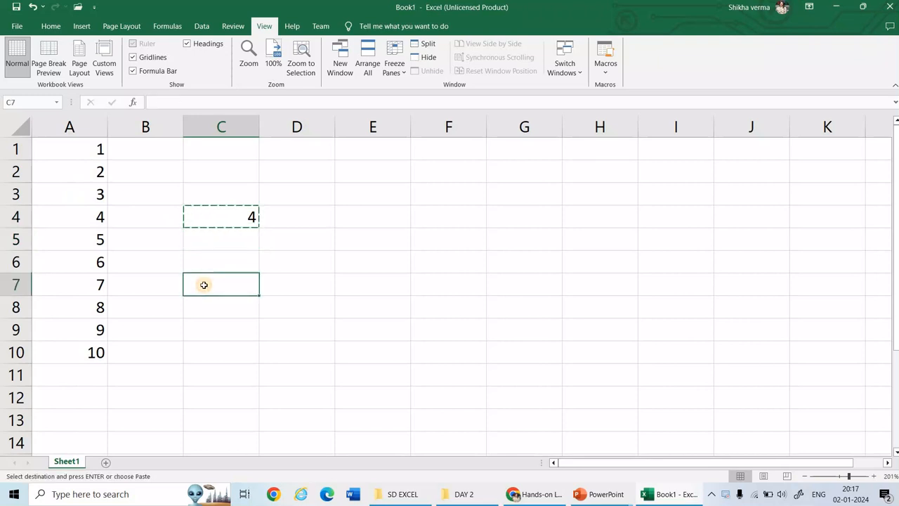
pyautogui.hotkey('ctrl', 'v')
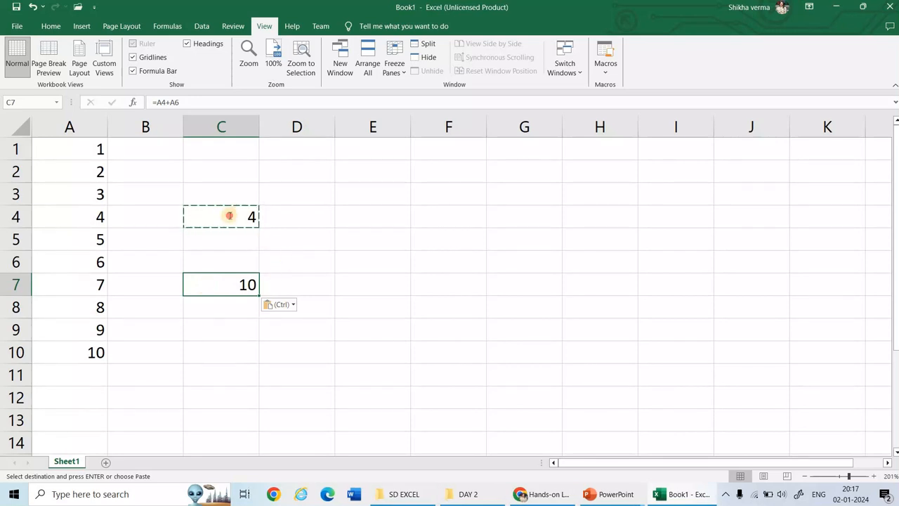
pyautogui.doubleClick(223, 217)
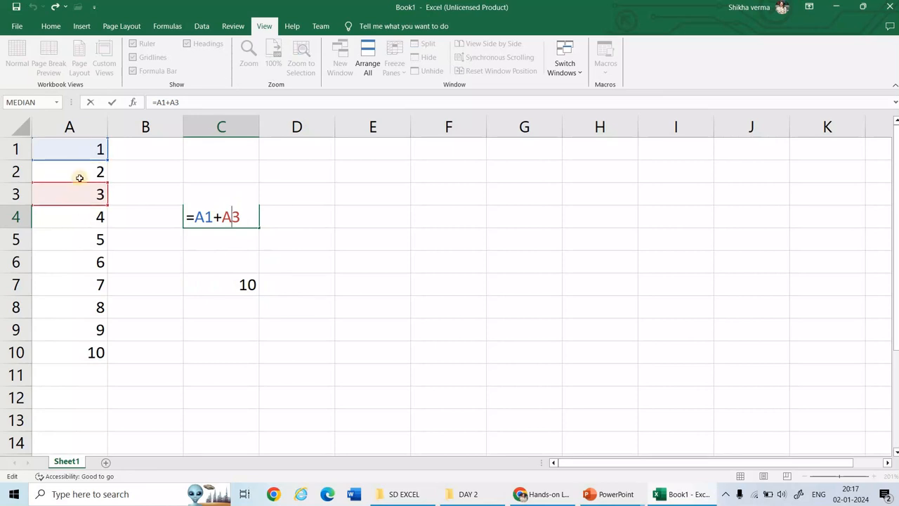
pyautogui.click(230, 282)
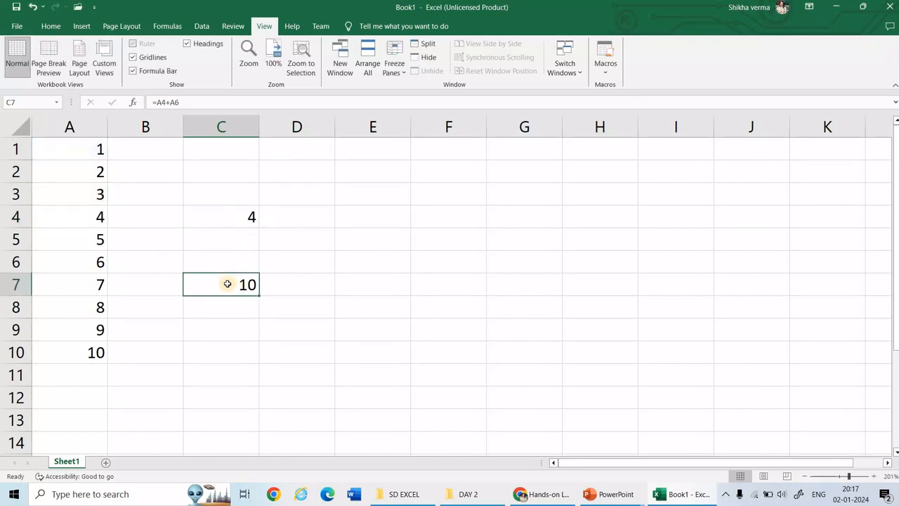
pyautogui.doubleClick(228, 283)
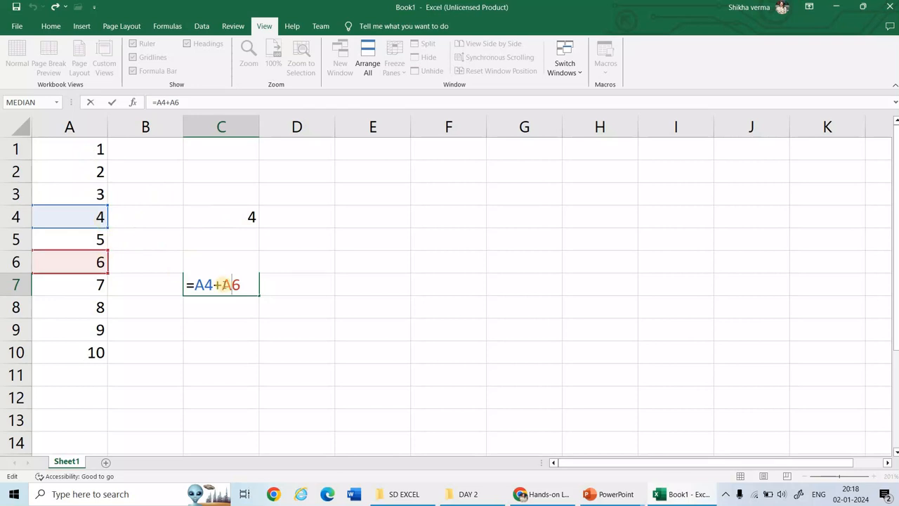
pyautogui.click(251, 291)
pyautogui.press('Return')
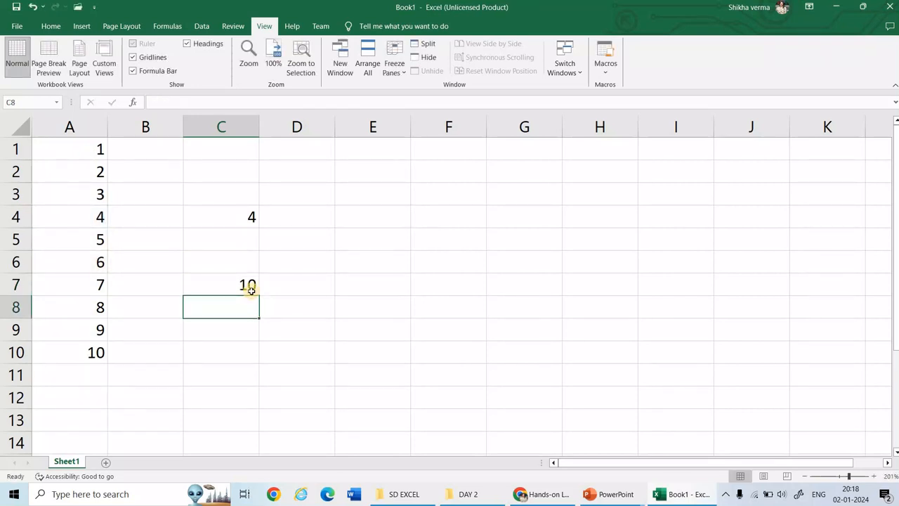
# Step: Enter the absolute-reference formula =$A$1+$A$3 in cell E4 and inspect the cells it refers to
pyautogui.doubleClick(361, 215)
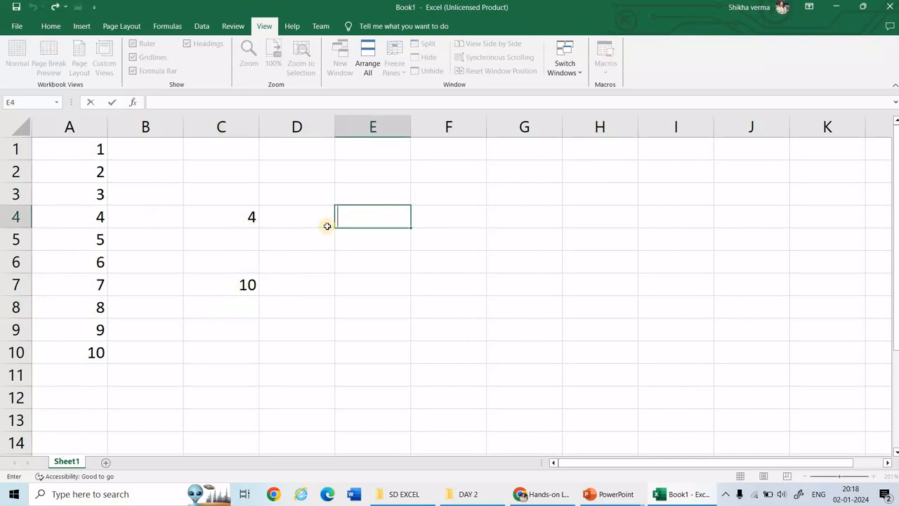
pyautogui.write('=$')
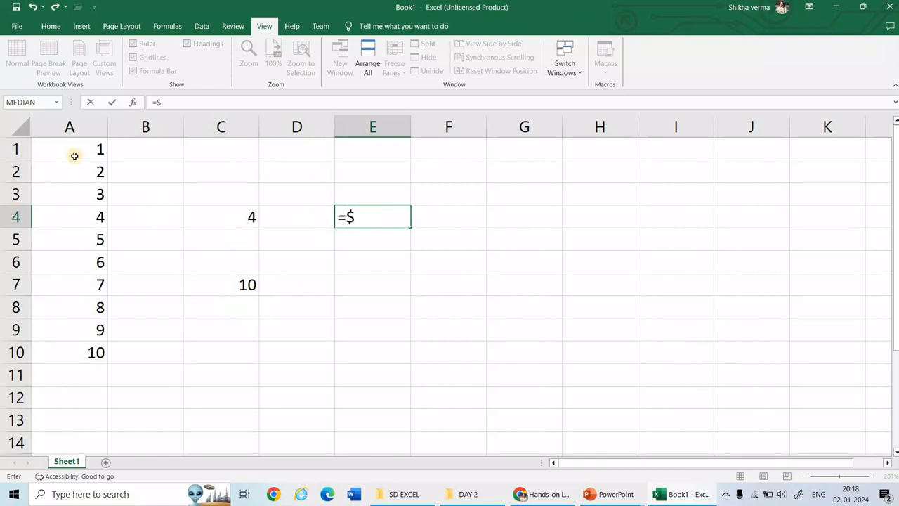
pyautogui.press('Return')
pyautogui.click(433, 309)
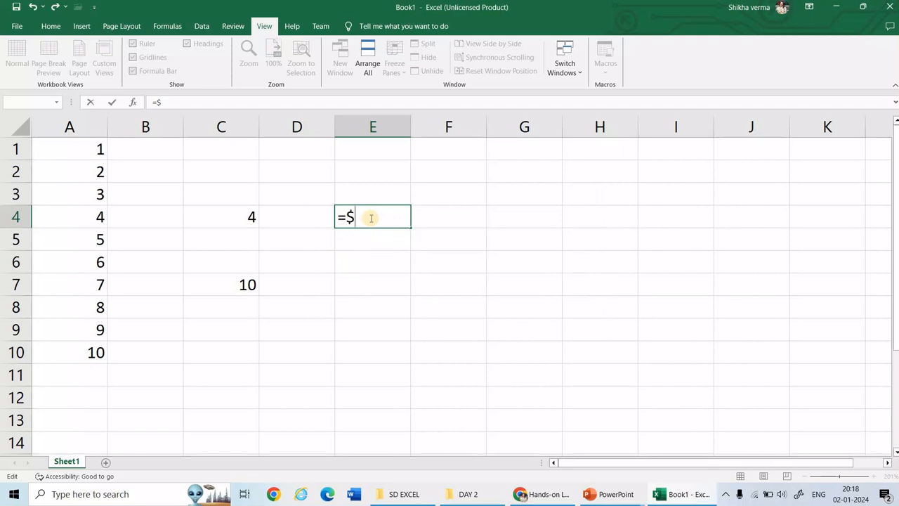
pyautogui.write('A1')
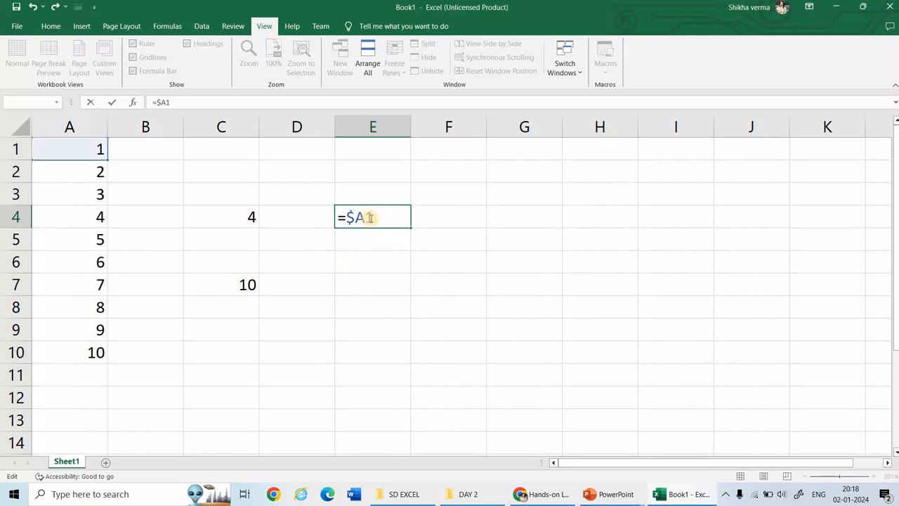
pyautogui.press('Left')
pyautogui.write('$')
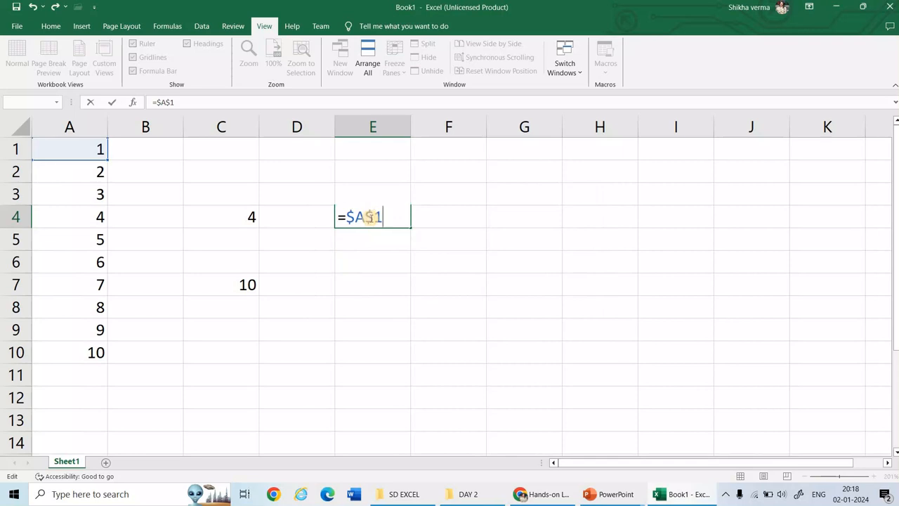
pyautogui.write('+$A$3')
pyautogui.press('Return')
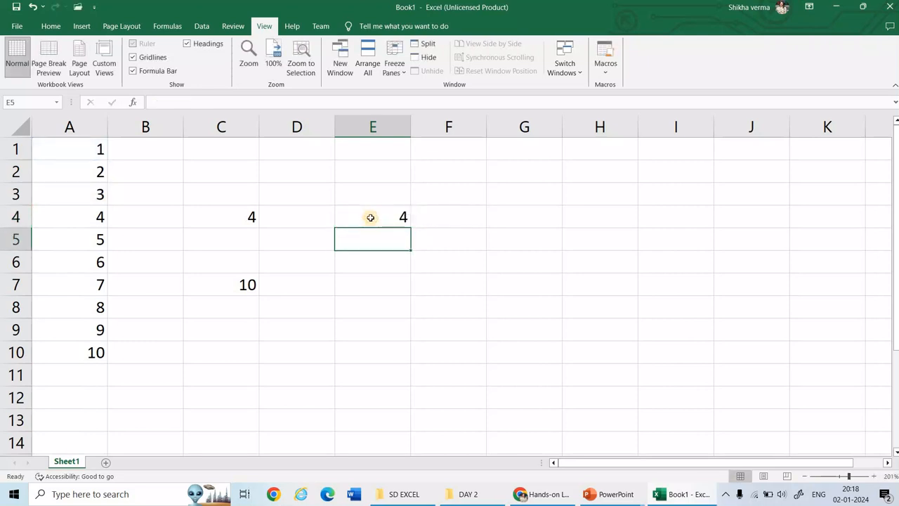
pyautogui.click(370, 218)
pyautogui.doubleClick(381, 215)
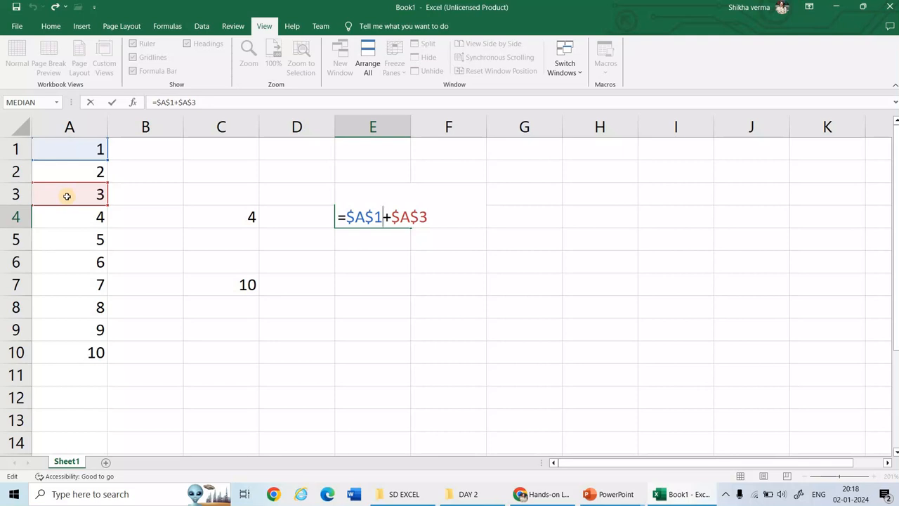
pyautogui.press('Return')
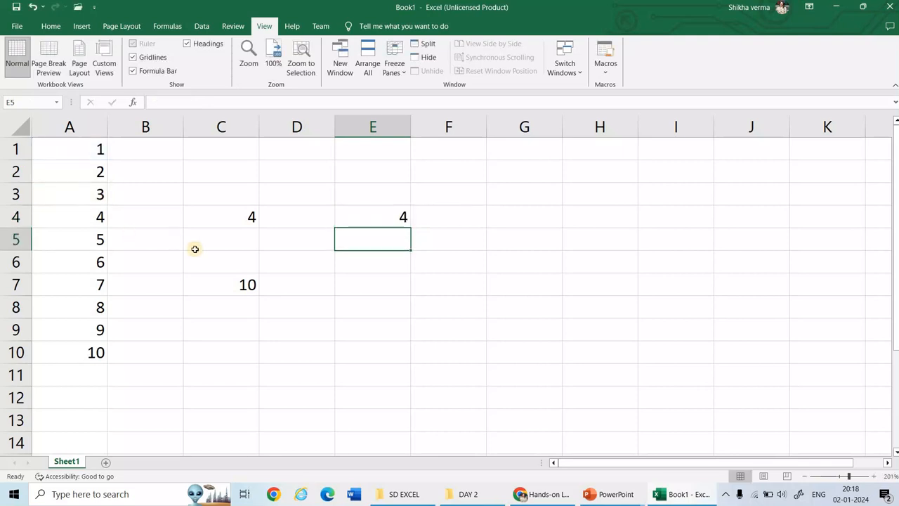
# Step: Copy the absolute-reference formula from E4 to E7 and inspect the references in the pasted formula
pyautogui.click(343, 215)
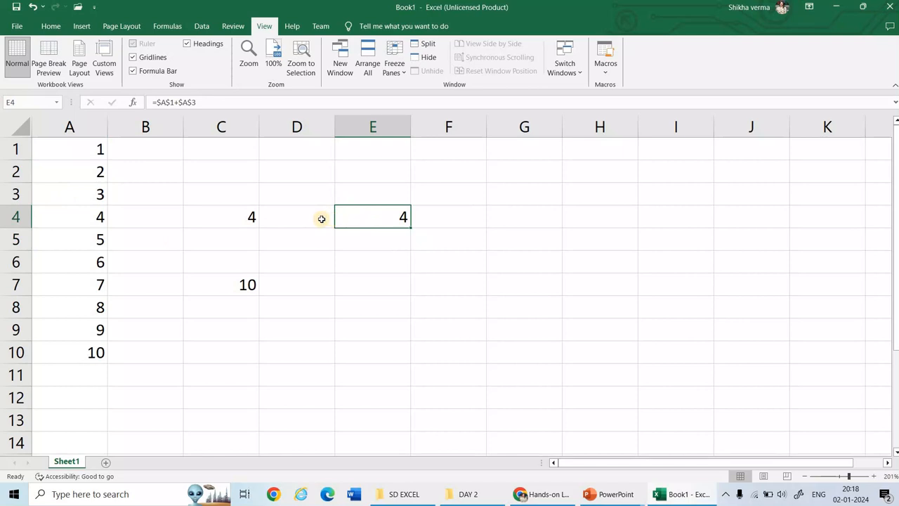
pyautogui.hotkey('ctrl', 'c')
pyautogui.press('Down')
pyautogui.press('Down')
pyautogui.press('Down')
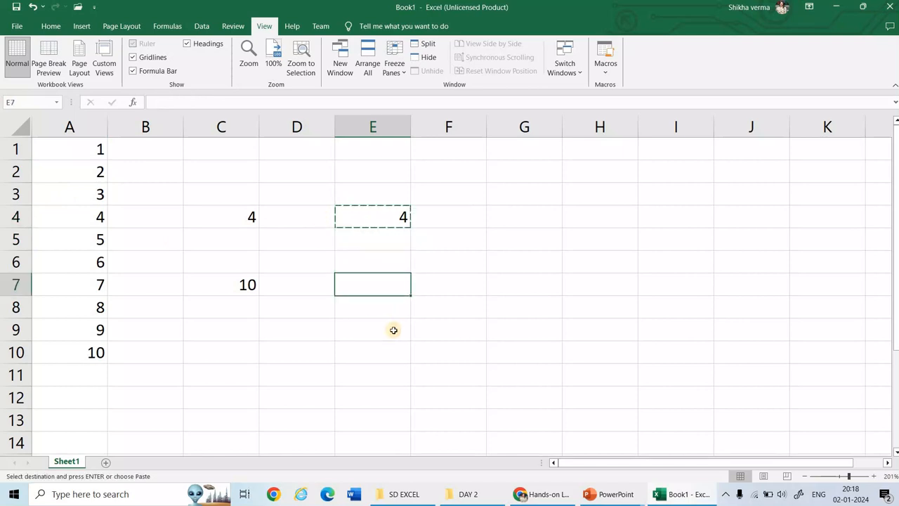
pyautogui.hotkey('ctrl', 'v')
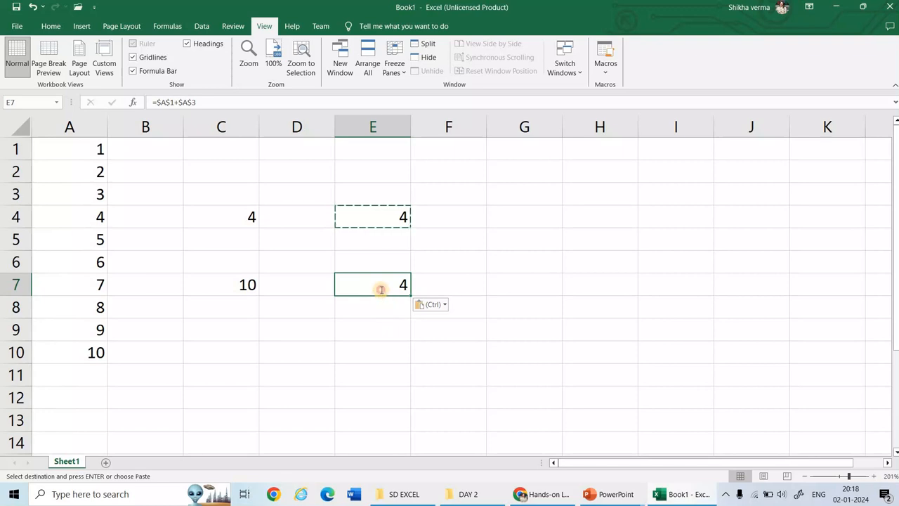
pyautogui.doubleClick(380, 289)
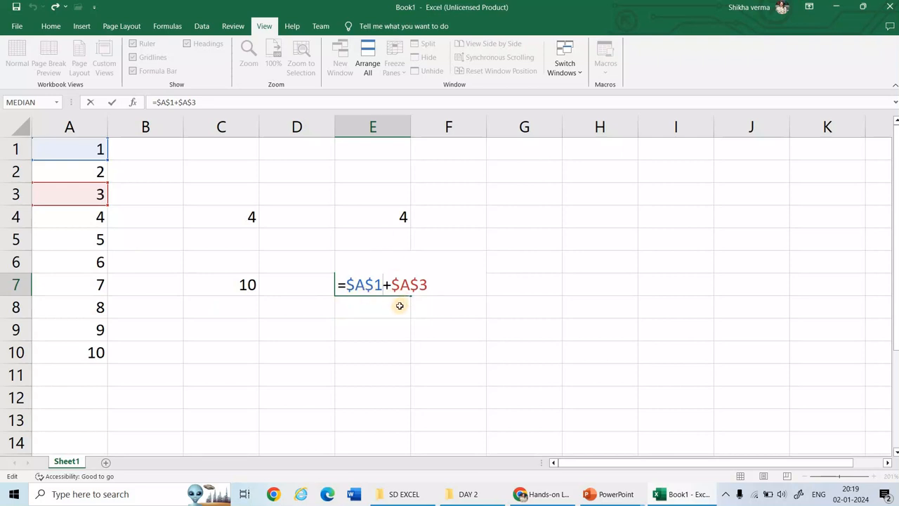
pyautogui.press('Return')
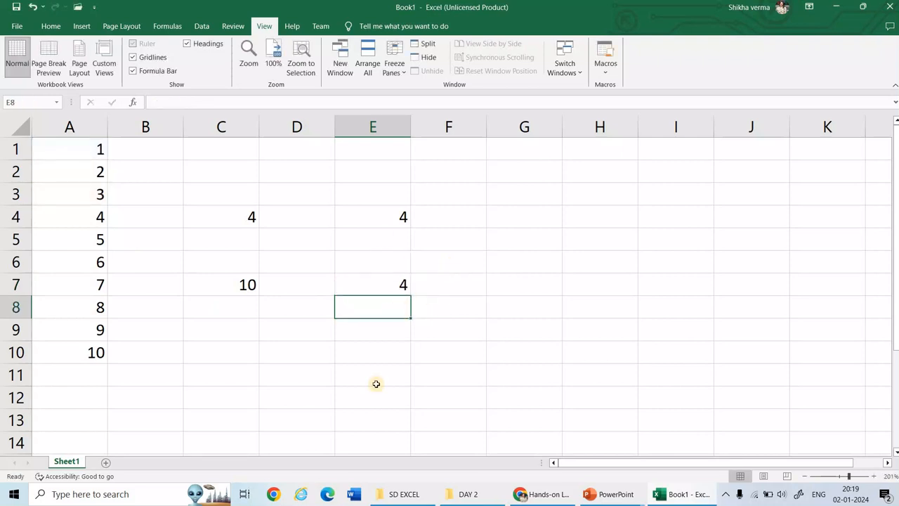
# Step: Enter the formula =A1+$A$3 in cell G4, combining a relative and an absolute reference
pyautogui.click(513, 222)
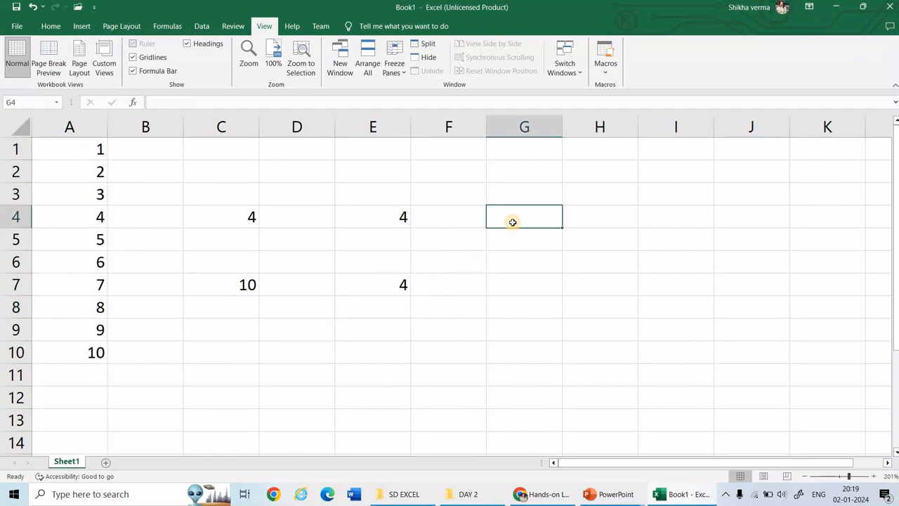
pyautogui.write('=')
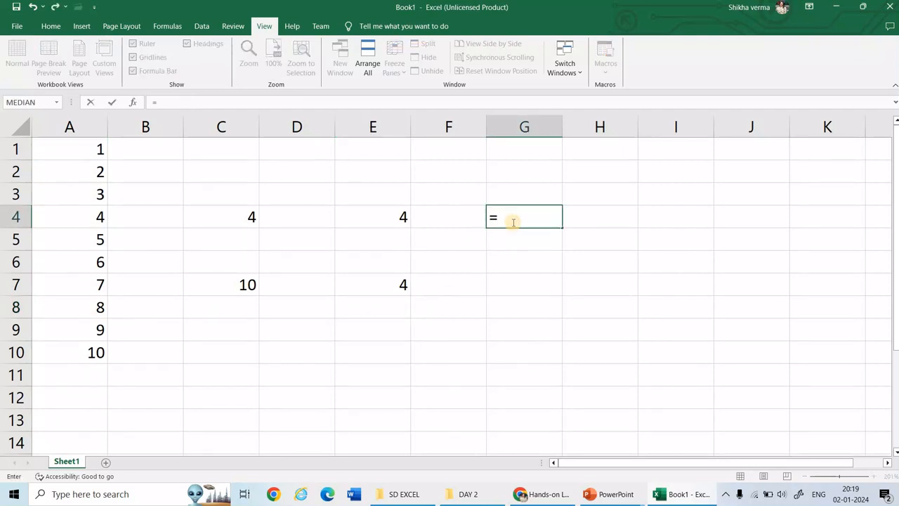
pyautogui.write('a')
pyautogui.press('BackSpace')
pyautogui.write('A1')
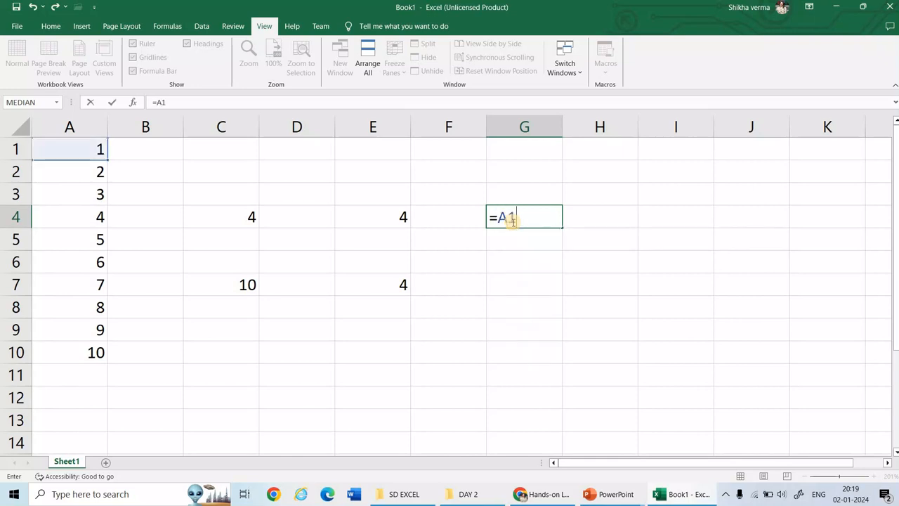
pyautogui.write('+$')
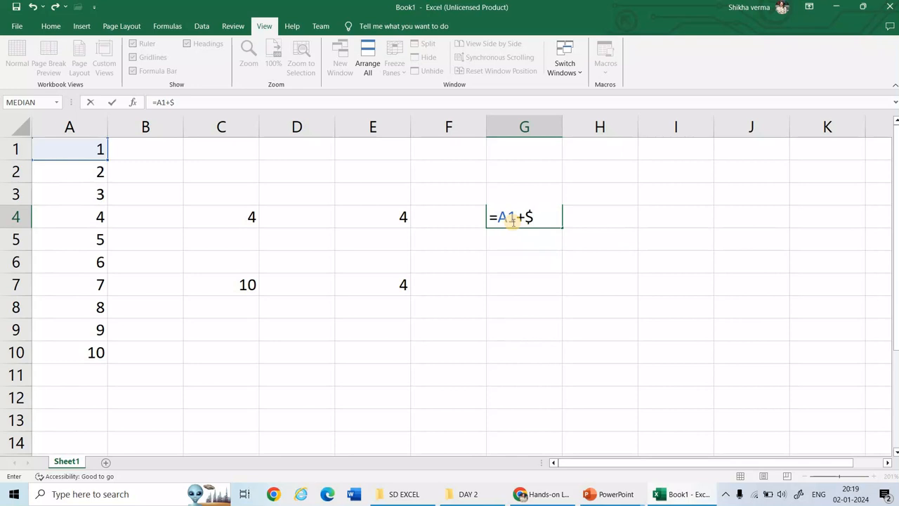
pyautogui.write('A$3')
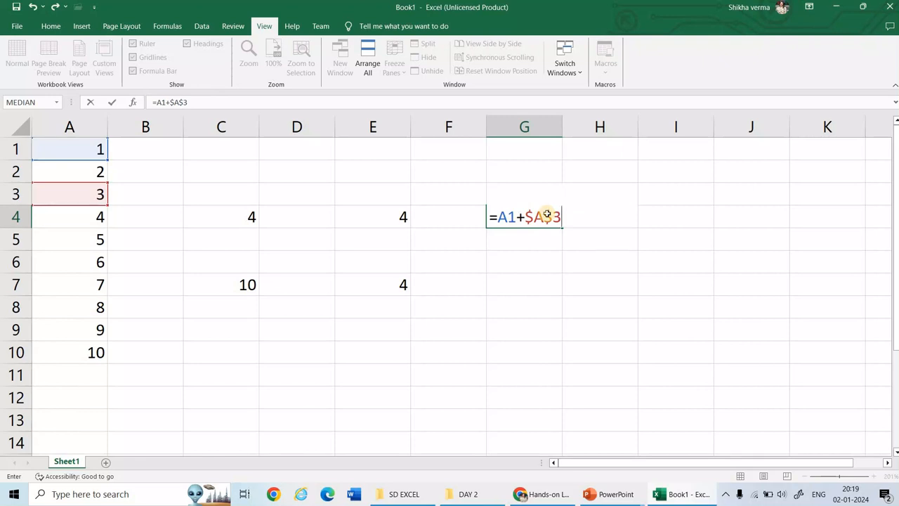
pyautogui.press('Return')
# Step: Copy the mixed formula from G4 to G7 and compare the cell references in both formulas
pyautogui.click(547, 214)
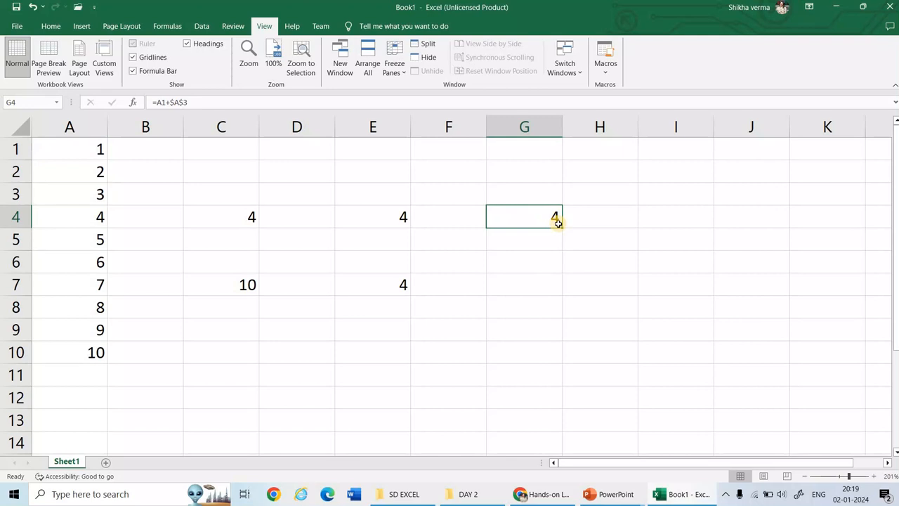
pyautogui.hotkey('ctrl', 'c')
pyautogui.click(541, 280)
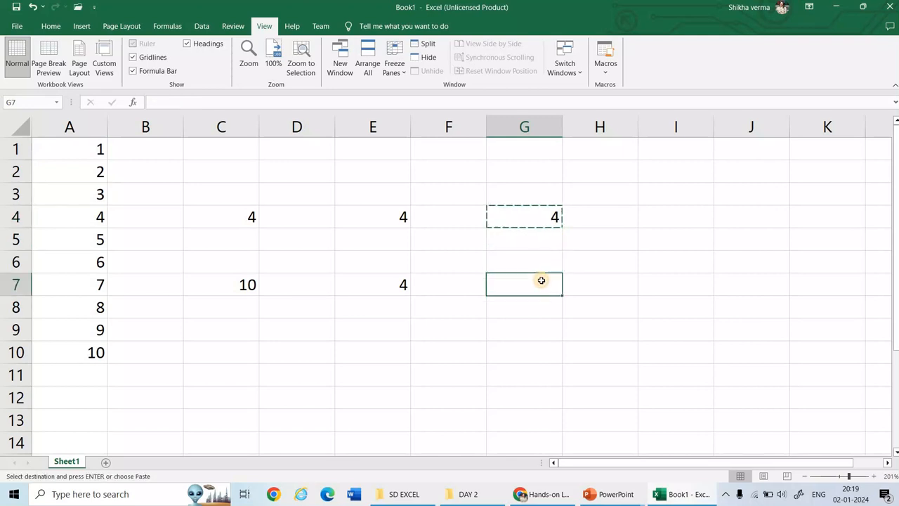
pyautogui.hotkey('ctrl', 'v')
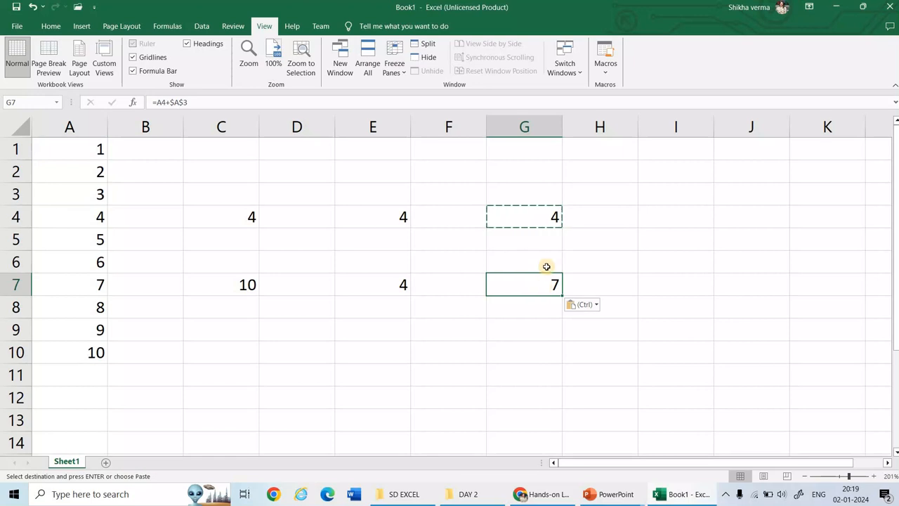
pyautogui.doubleClick(535, 218)
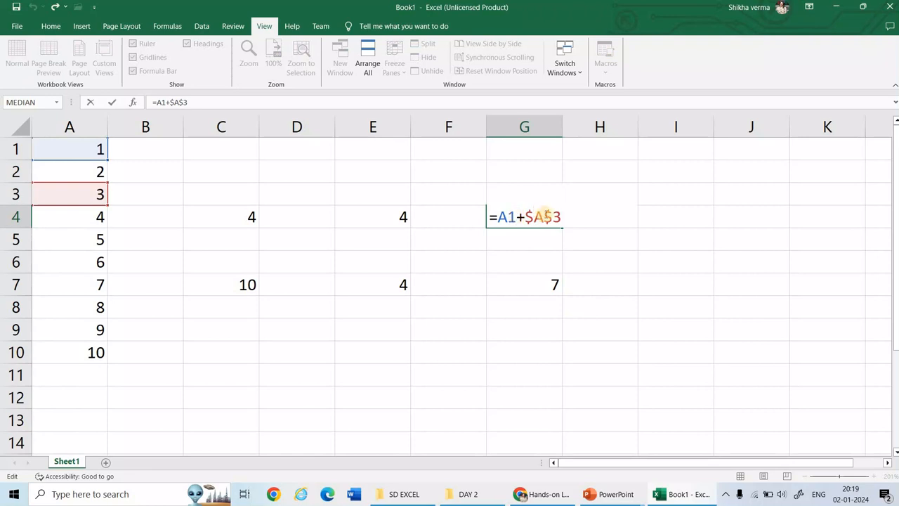
pyautogui.doubleClick(531, 286)
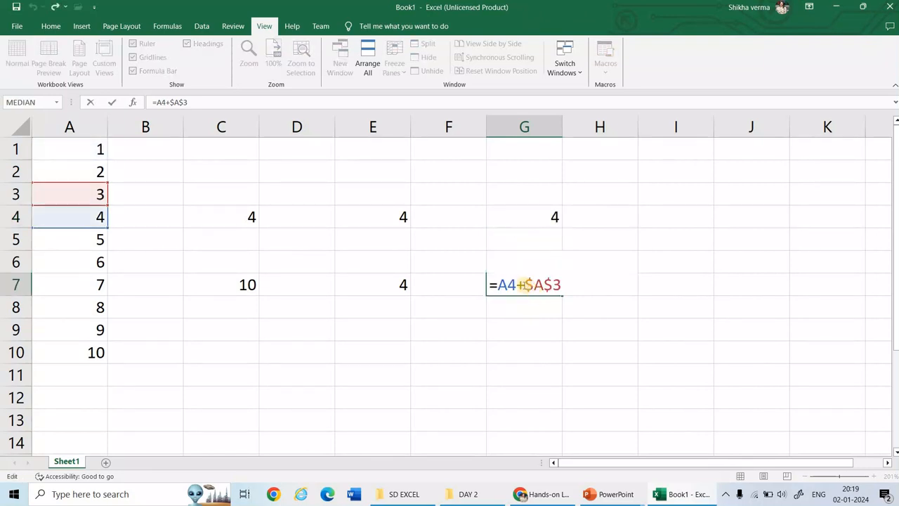